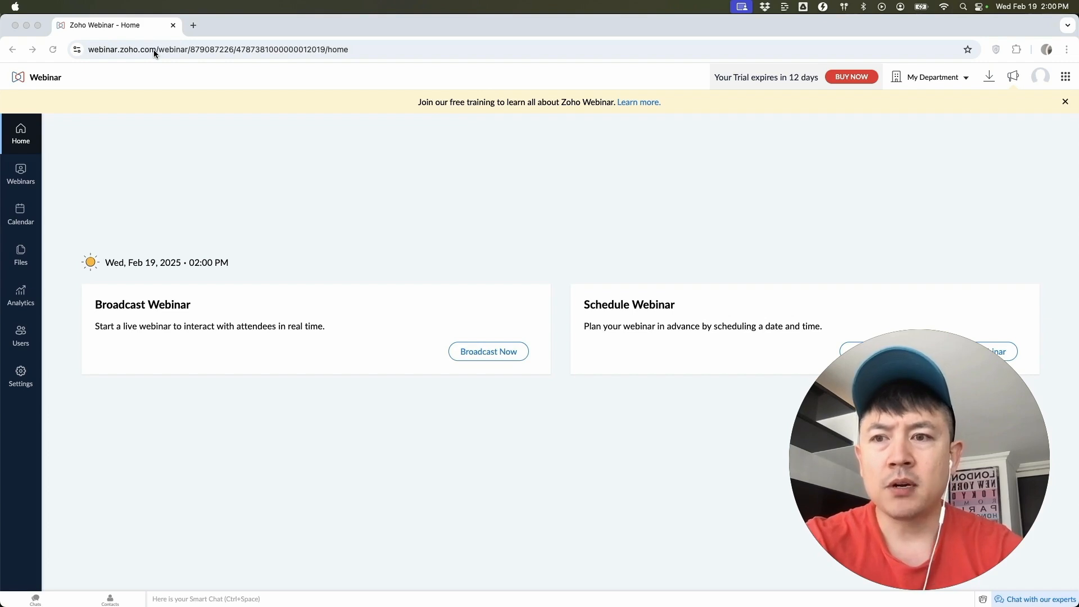
- Go to the webinars list and start scheduling an on-demand webinar
left_click(28, 179)
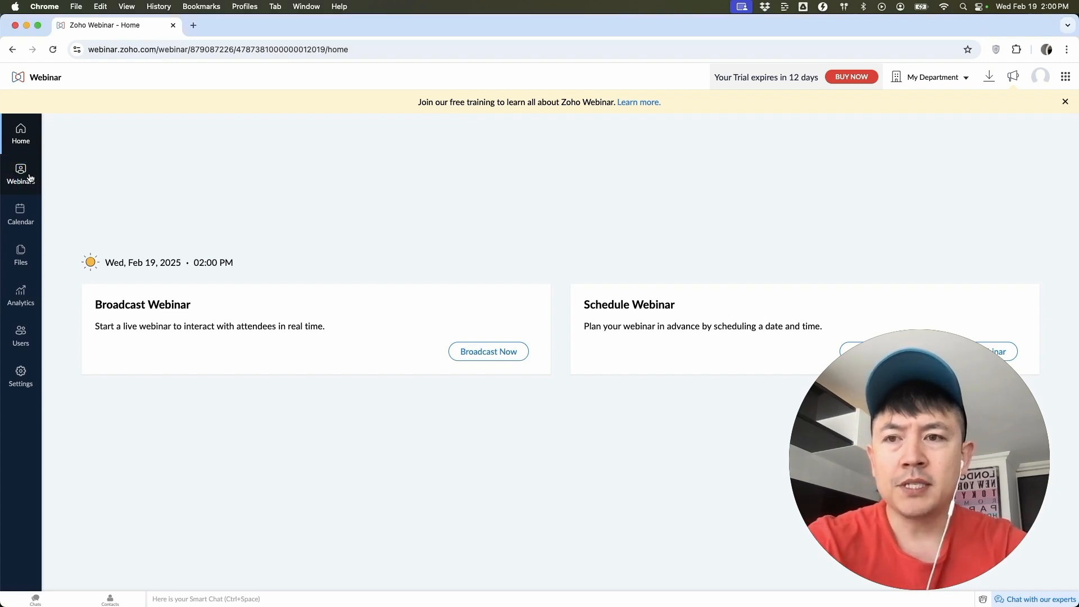
left_click(28, 179)
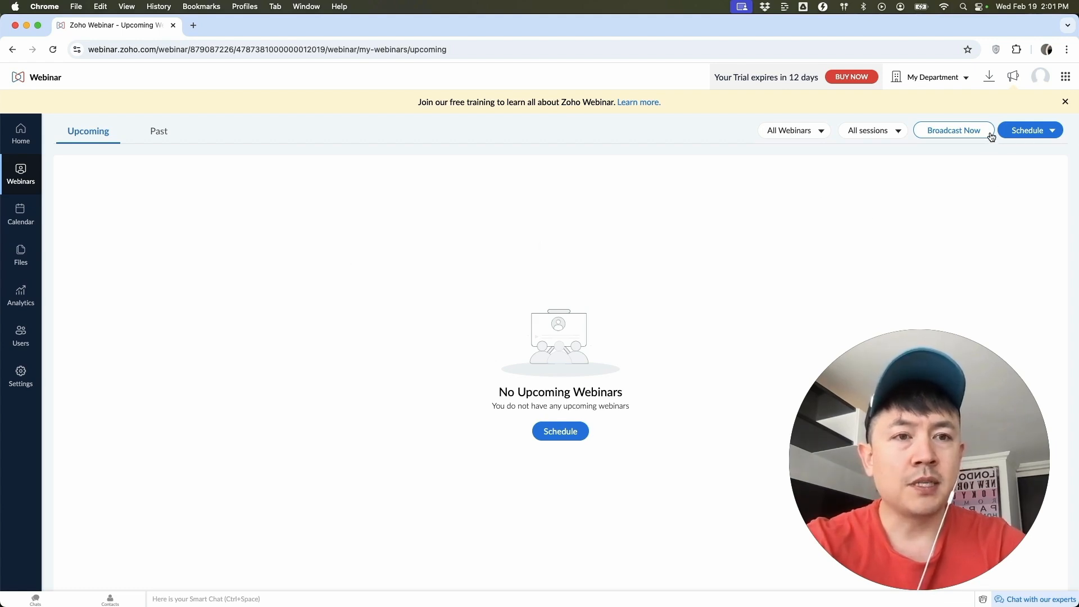
left_click(1007, 133)
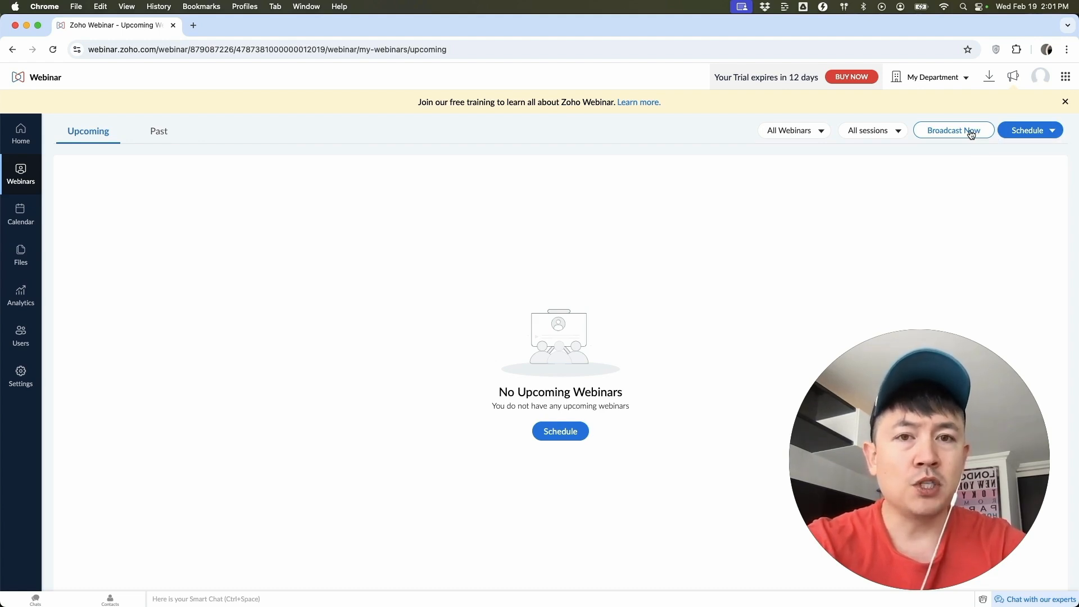
mouse_move(1043, 139)
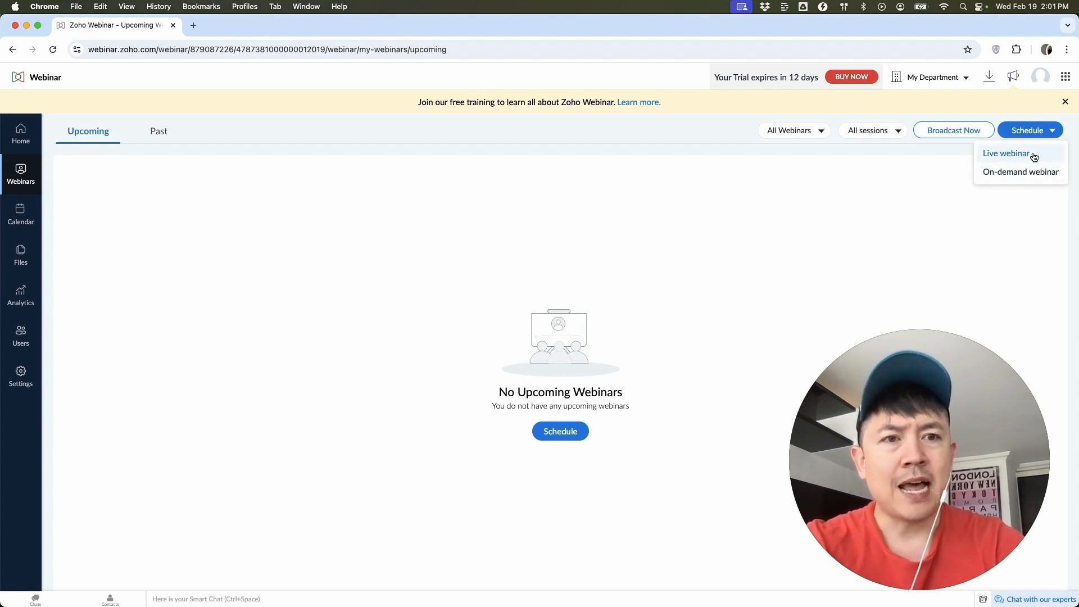
left_click(1006, 172)
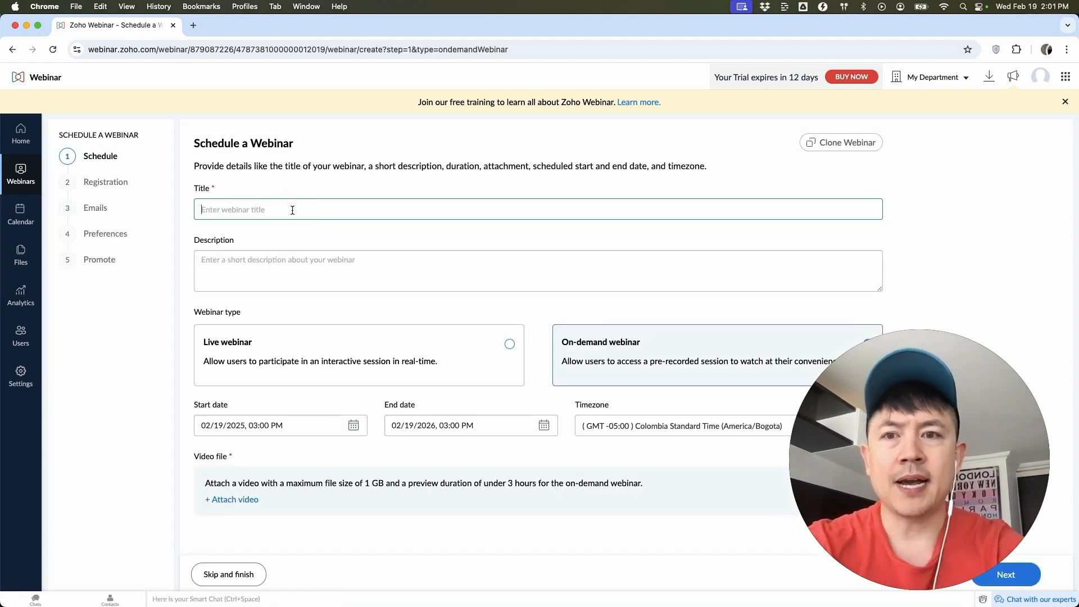
- Title the webinar "Making Tacos The Best Way With" plus the host's first name, and enter the description "Tacos from Guadalajar and beyond"
type("Making Tacos The Best Way With Anthony")
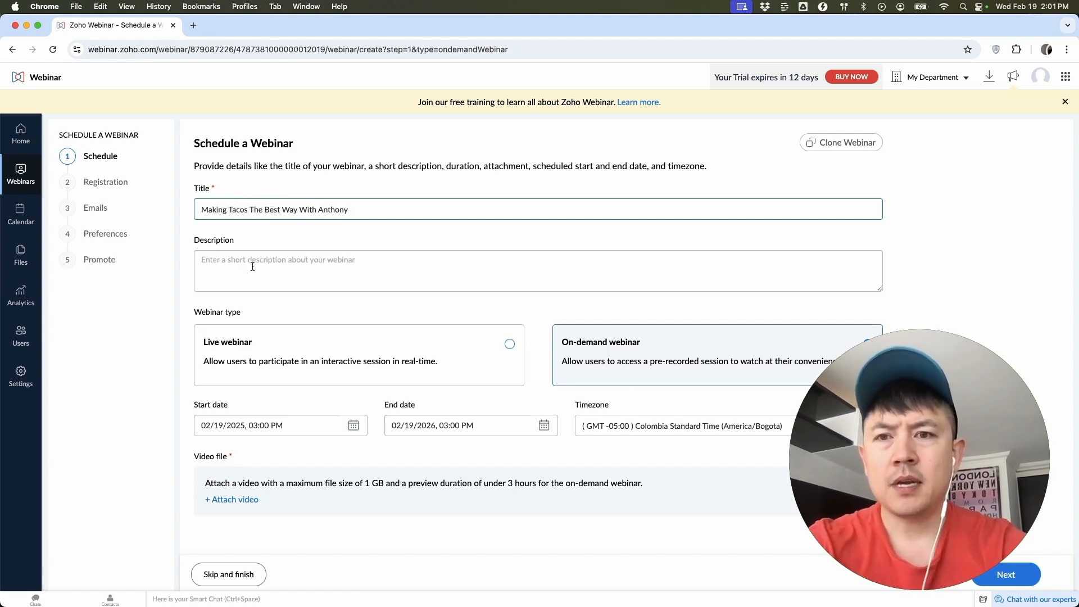
left_click(239, 265)
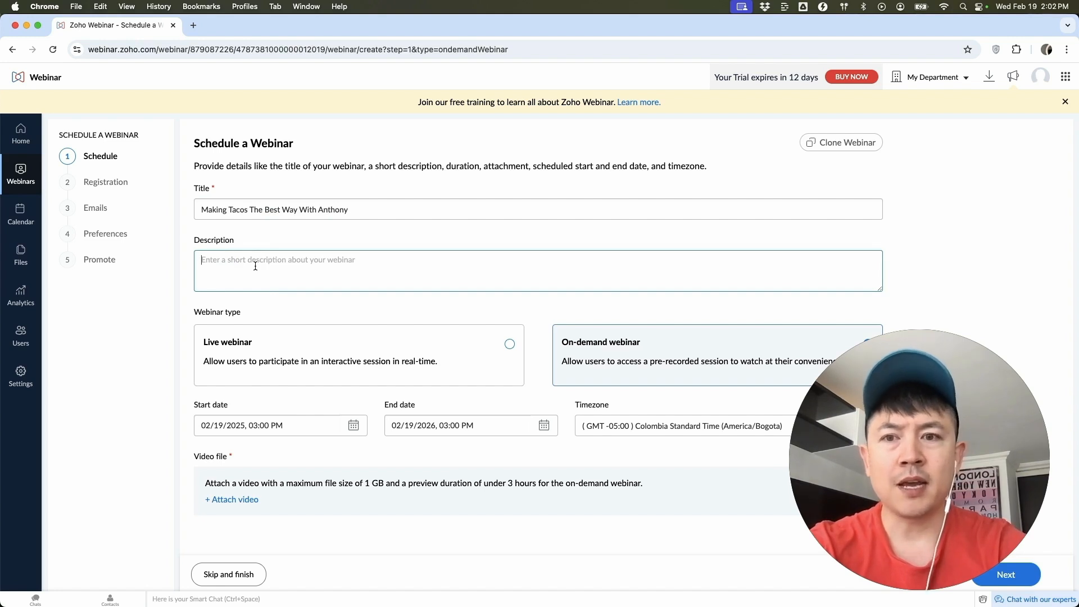
type("Tacos from Guadalajar and beyond")
left_click(285, 310)
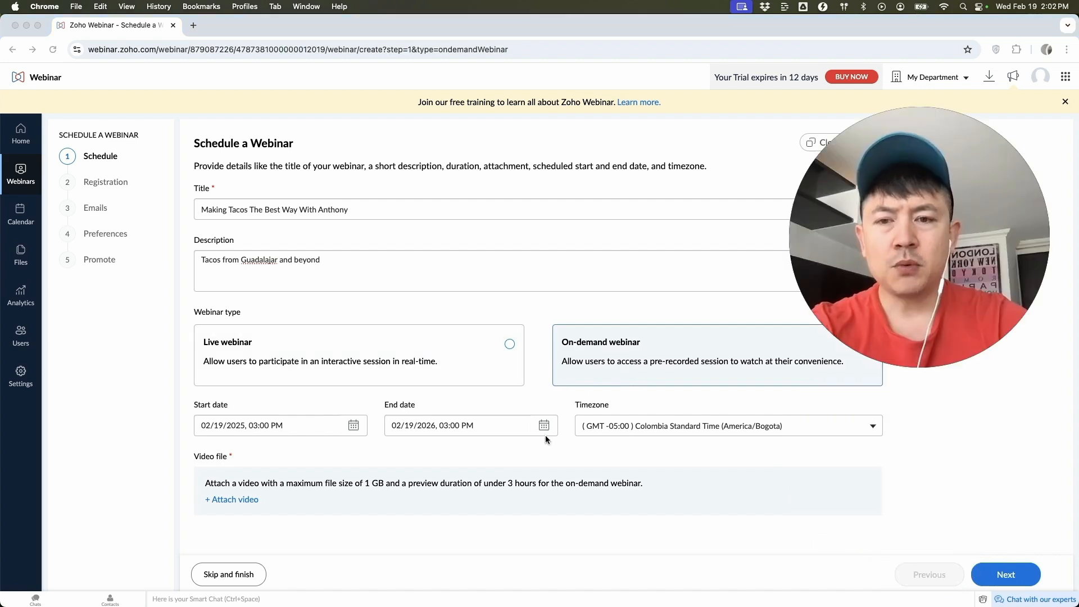
- Set the webinar's end date to 03/05/2026, 03:00 PM and its timezone to GMT -06:00 Central Standard Time (America/Regina)
left_click(354, 426)
left_click(544, 426)
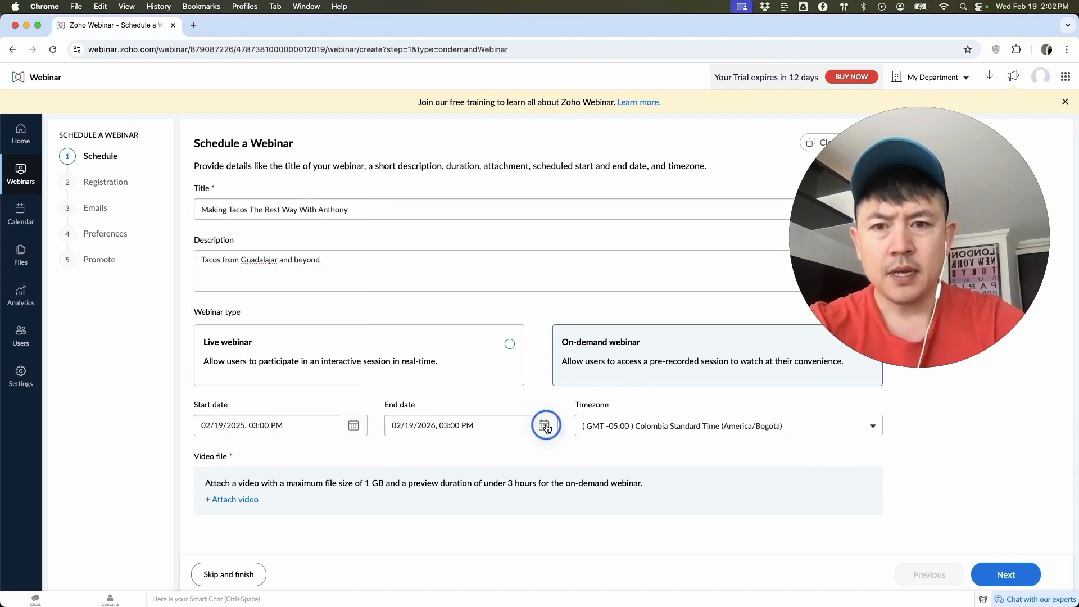
left_click(509, 304)
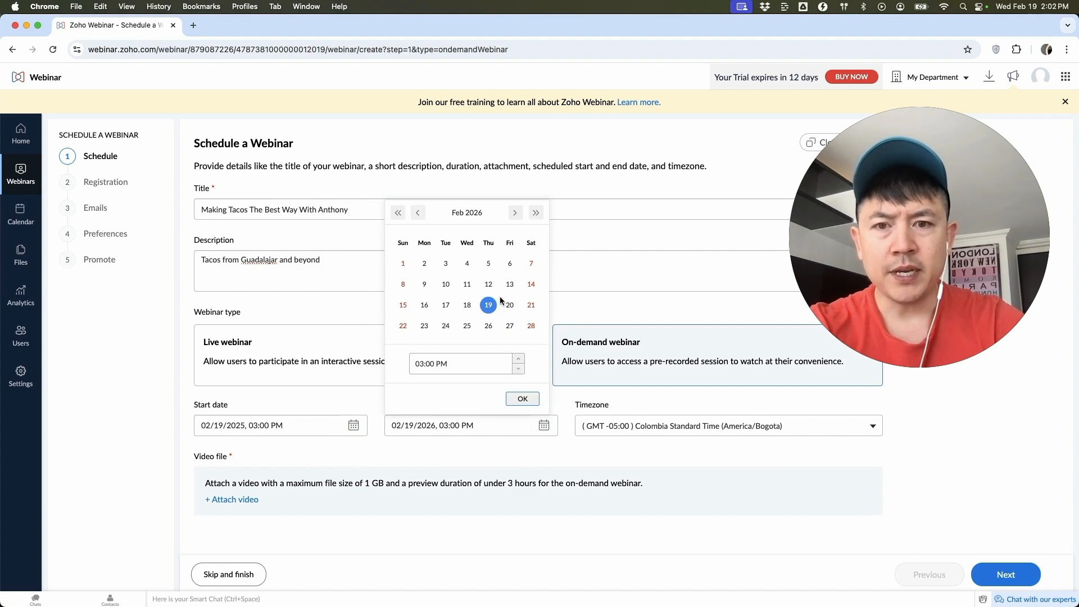
left_click(693, 426)
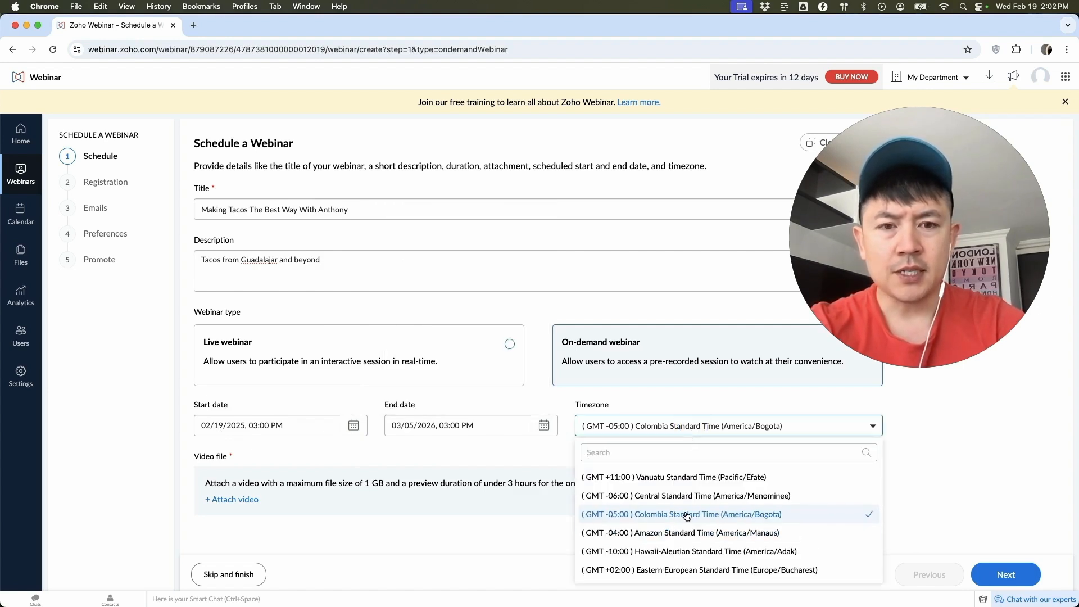
left_click(691, 496)
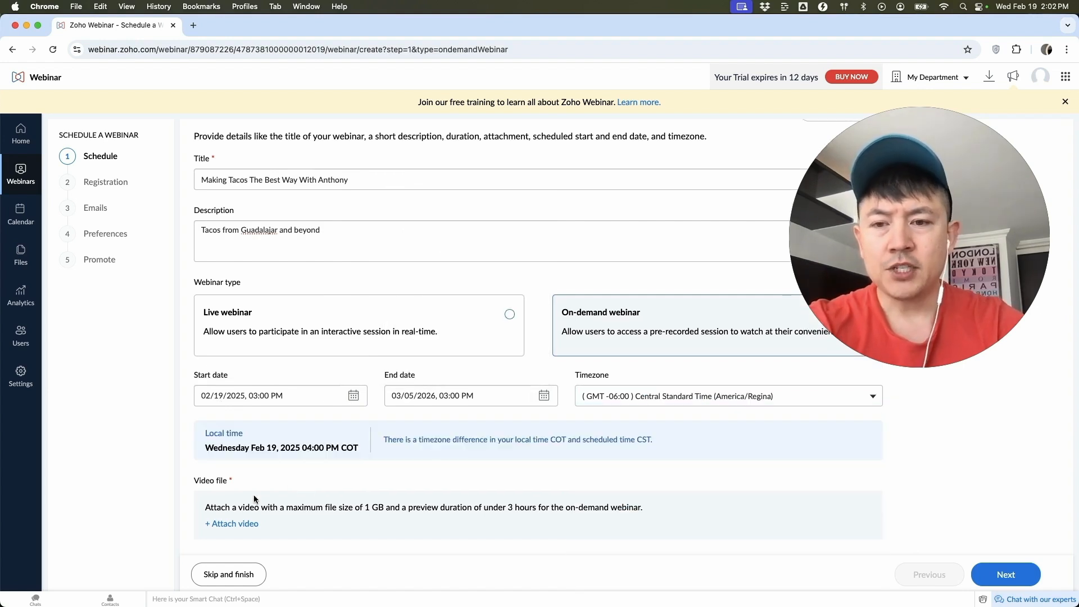
- Upload the video Google Chrome - Contacts - Zoho CRM.mp4 to the webinar account's files
left_click(234, 529)
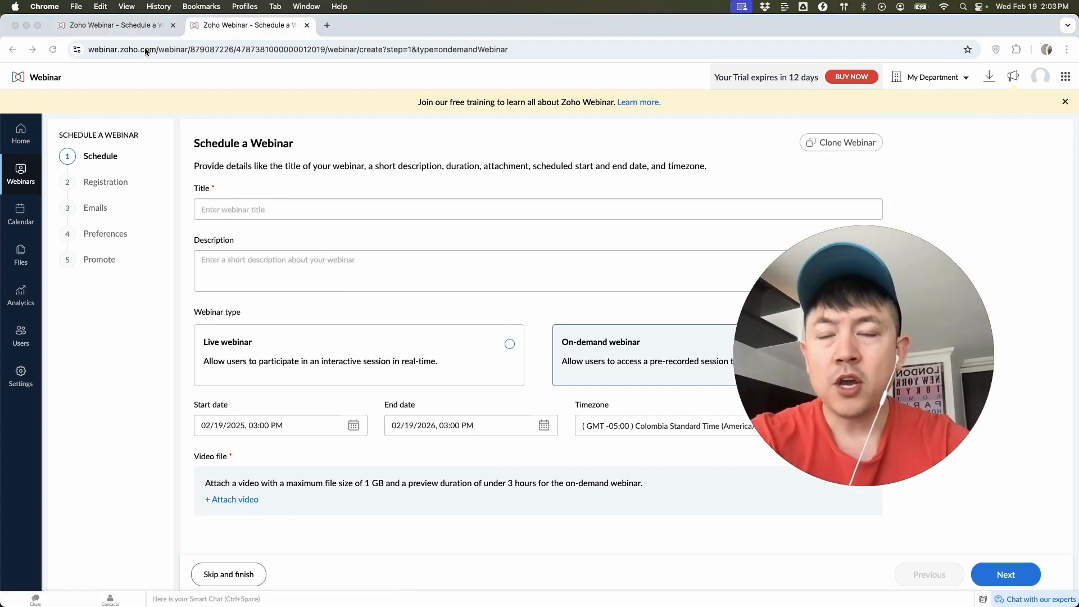
left_click(21, 254)
left_click(629, 425)
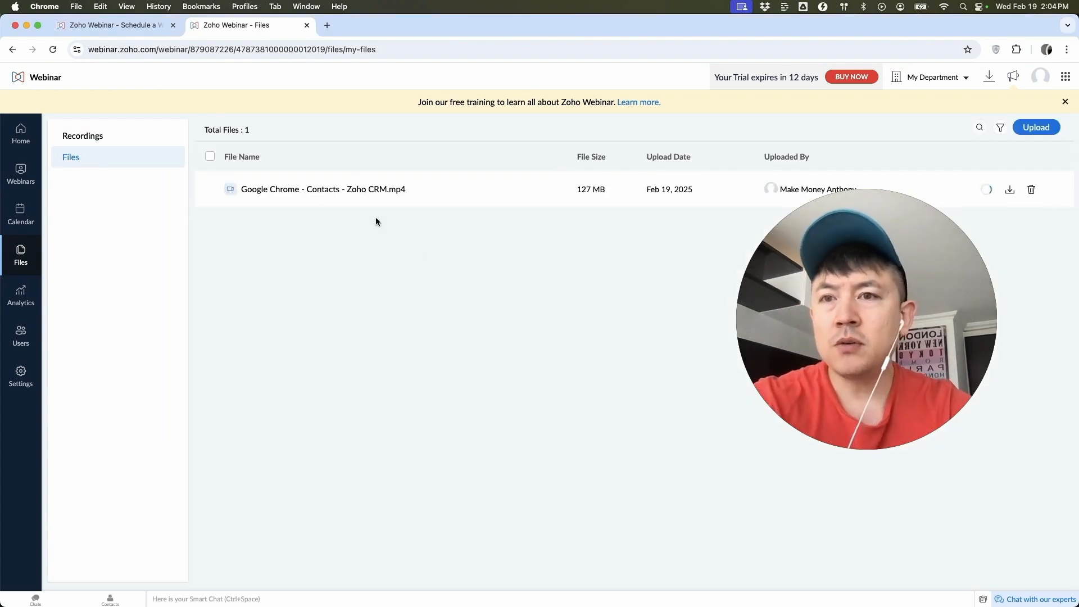
- Attach Google Chrome - Contacts - Zoho CRM.mp4 as the webinar's video file and continue to the registration setup
left_click(122, 25)
left_click(783, 168)
left_click(242, 523)
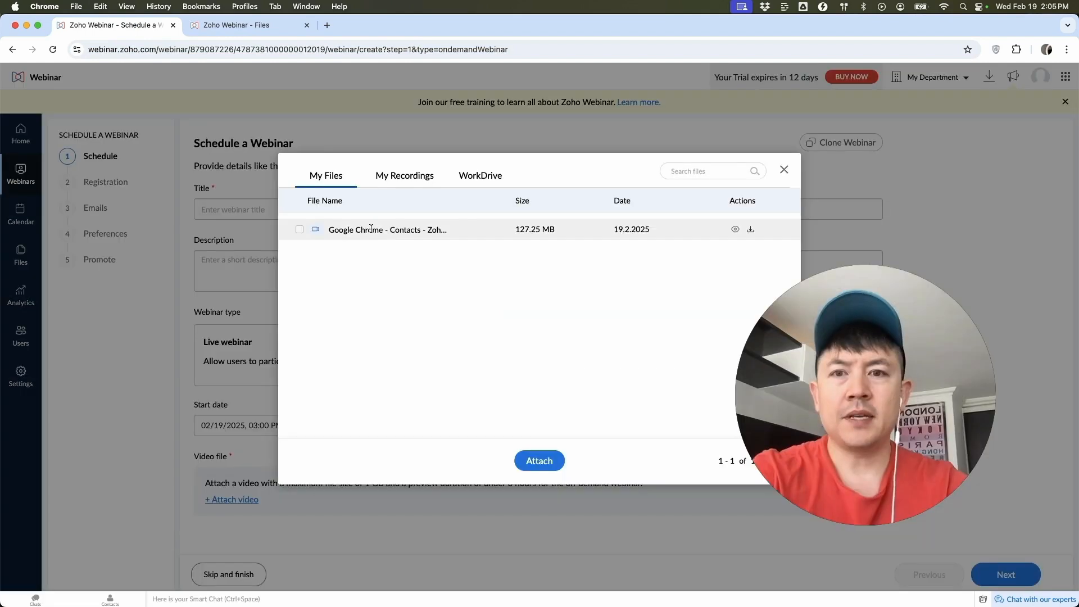
left_click(300, 229)
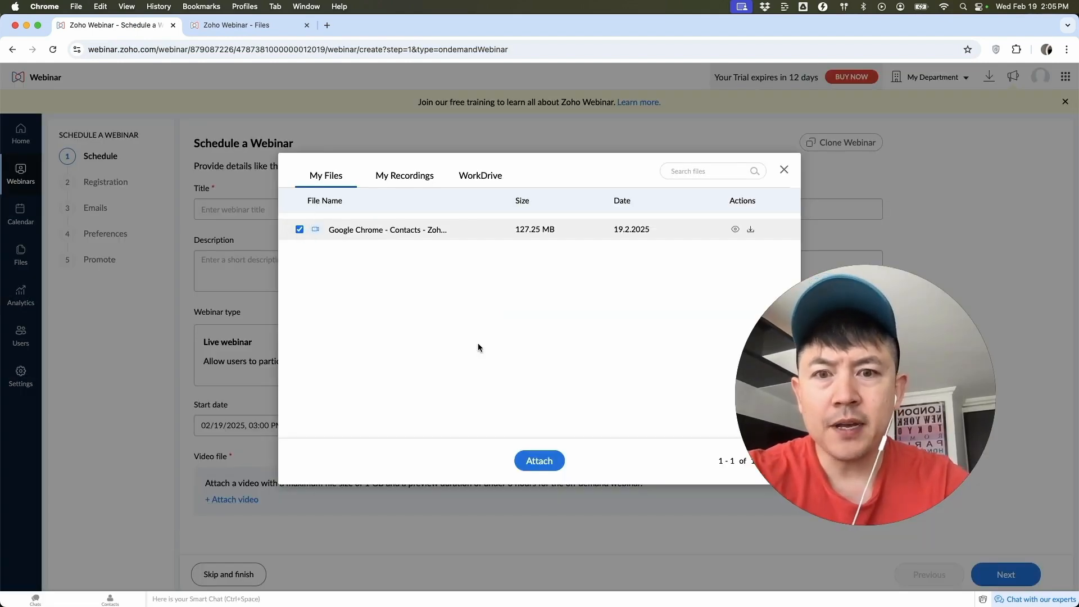
left_click(537, 461)
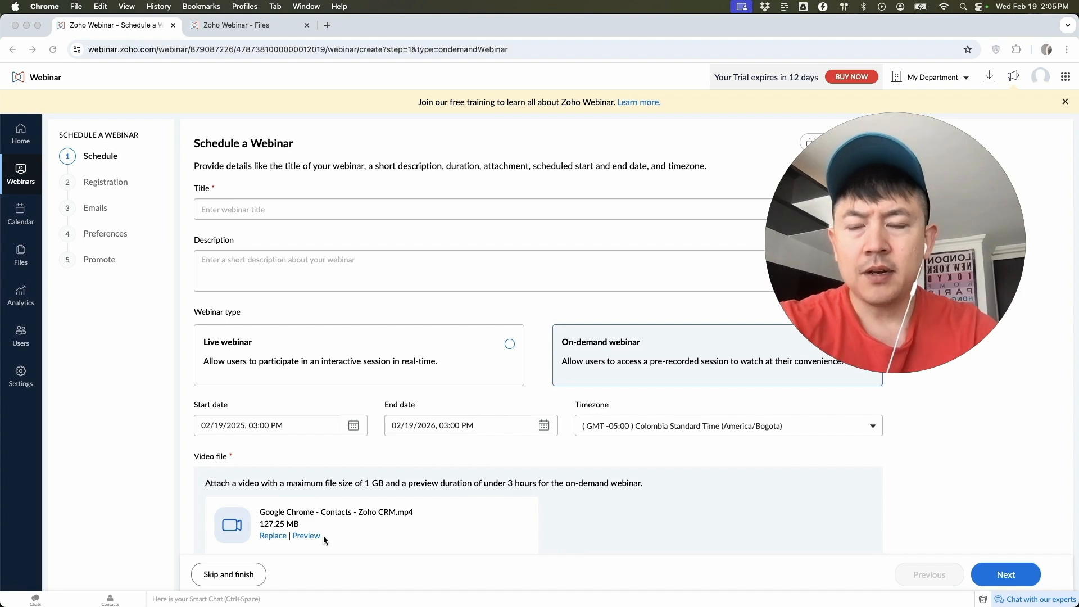
left_click(356, 483)
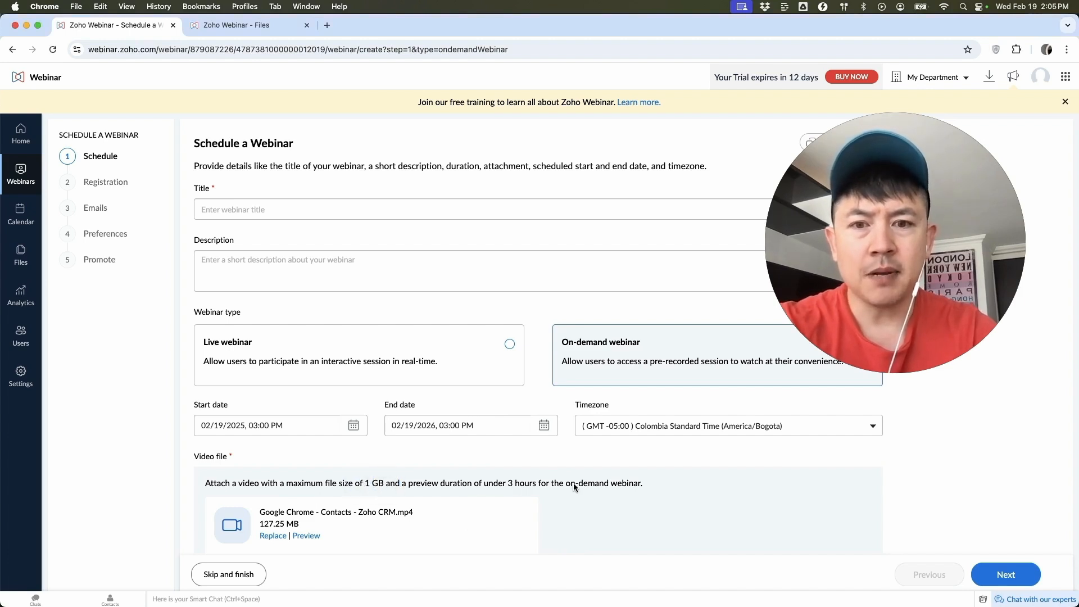
left_click(1003, 572)
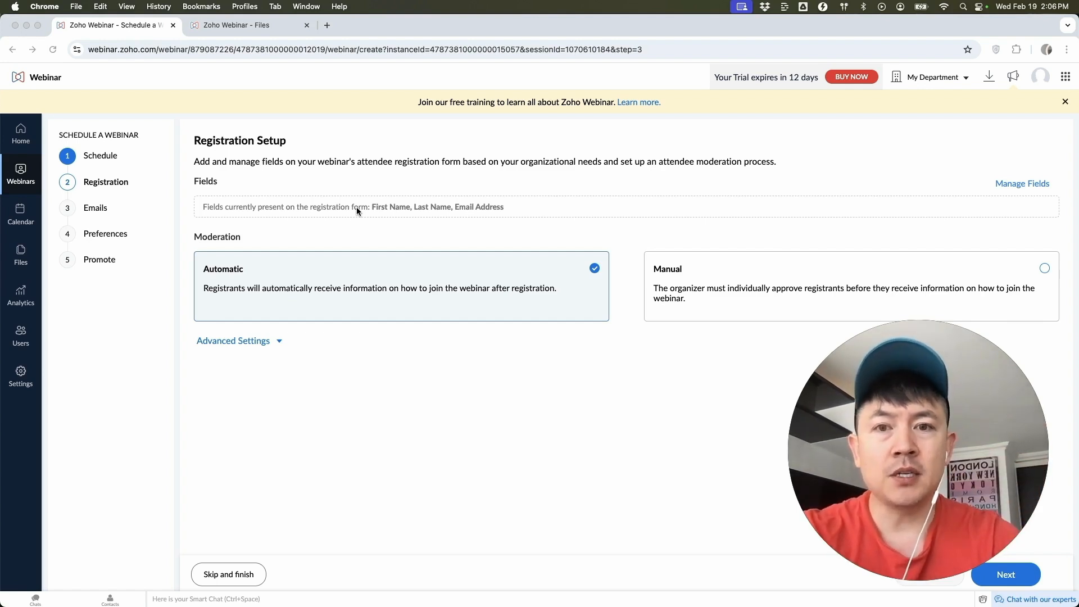
- Add the predefined Phone field to the attendee registration form and save the fields
left_click(1017, 186)
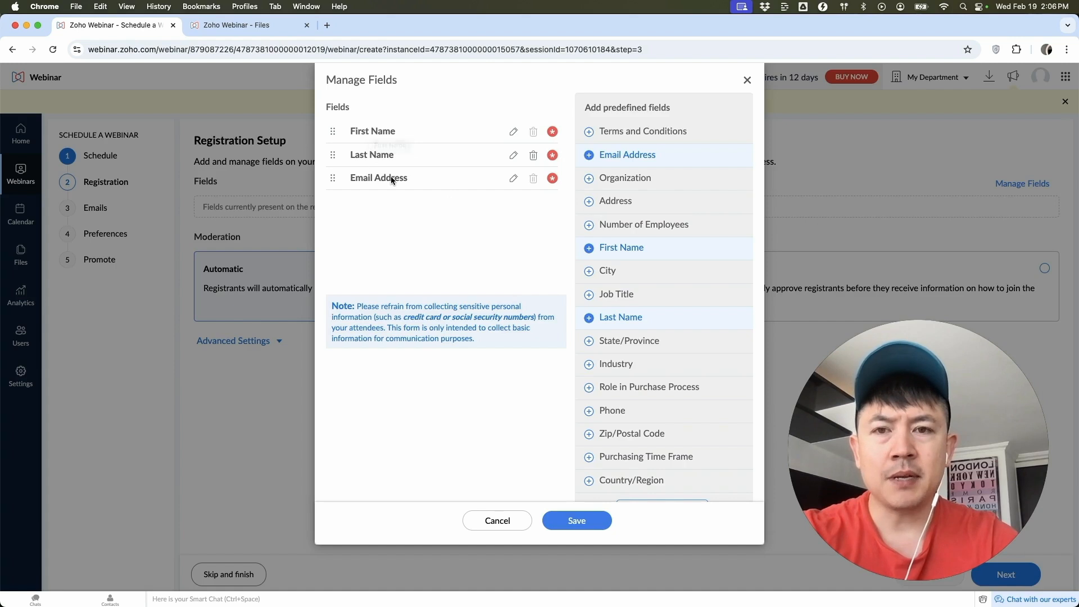
scroll(662, 267, "down", 1)
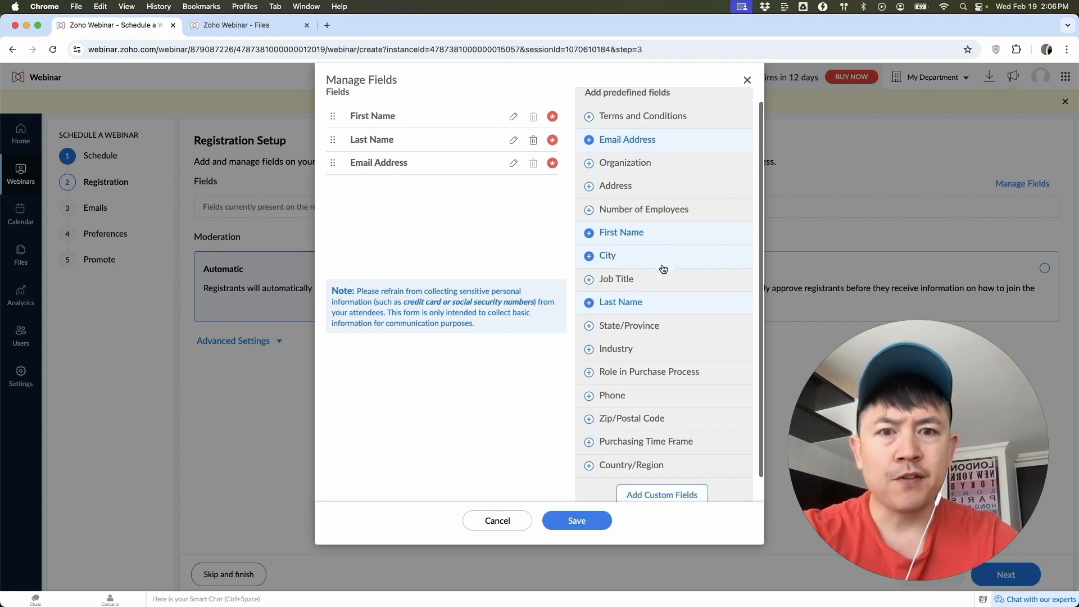
left_click(589, 396)
left_click(577, 525)
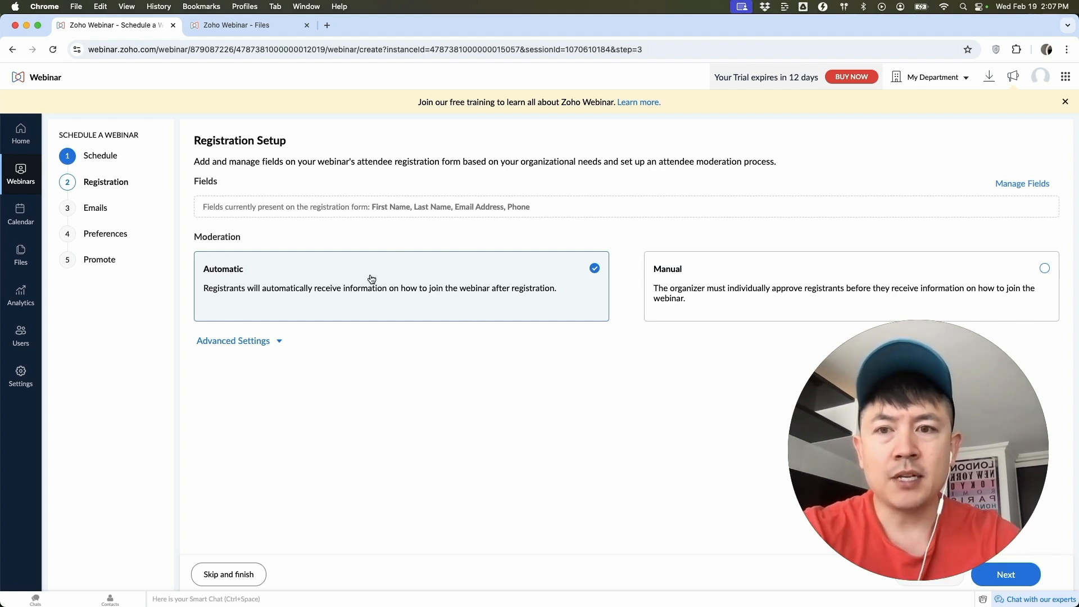
- Set the registration limit to 20 in the advanced registration settings and review the remaining registrant restrictions
left_click(256, 342)
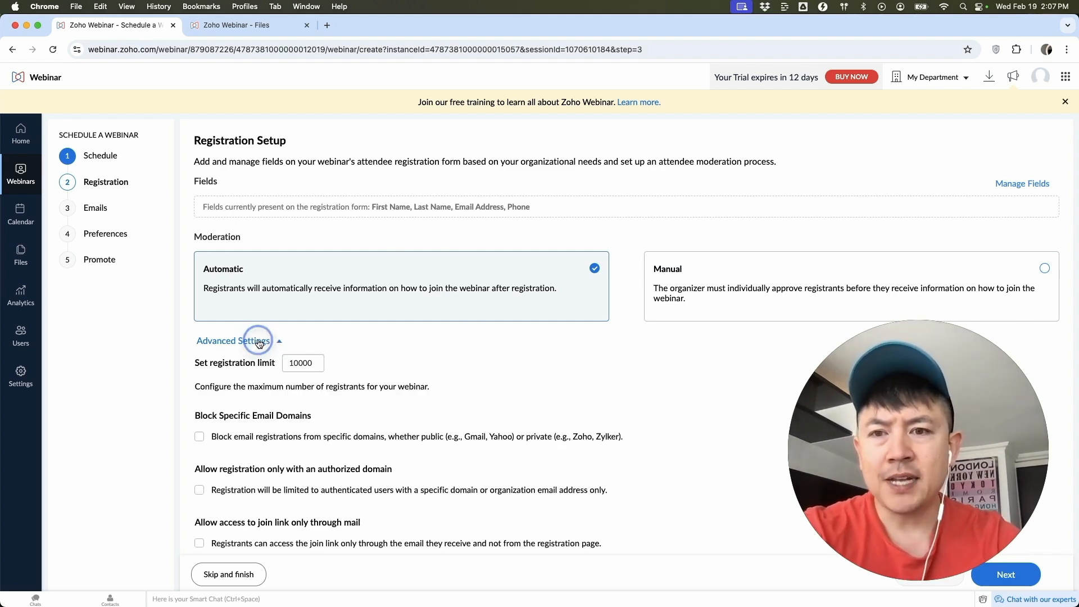
double_click(307, 363)
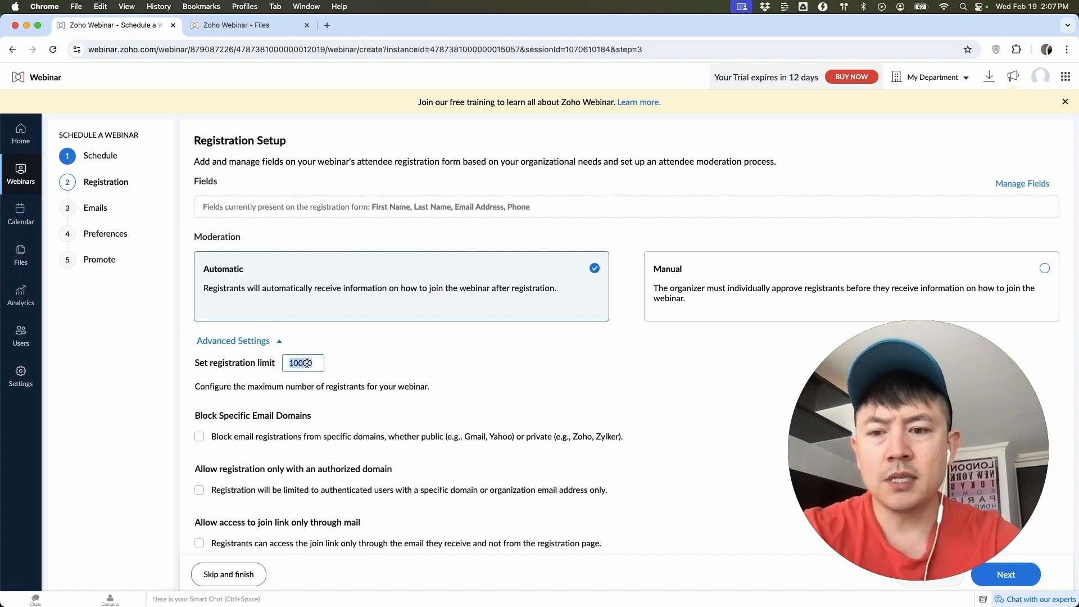
type("20")
left_click(487, 355)
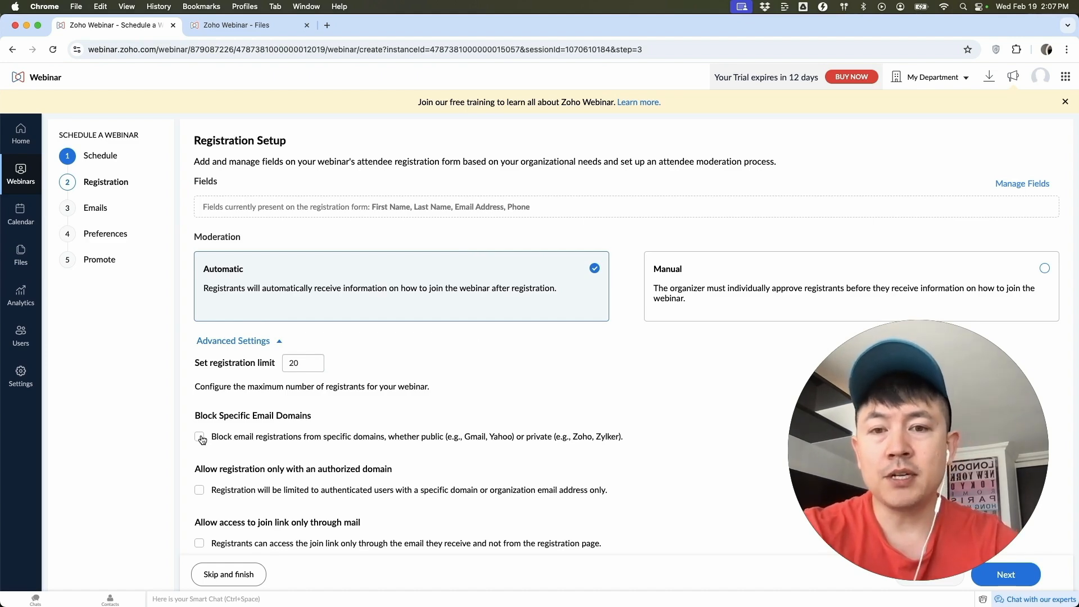
scroll(806, 158, "down", 3)
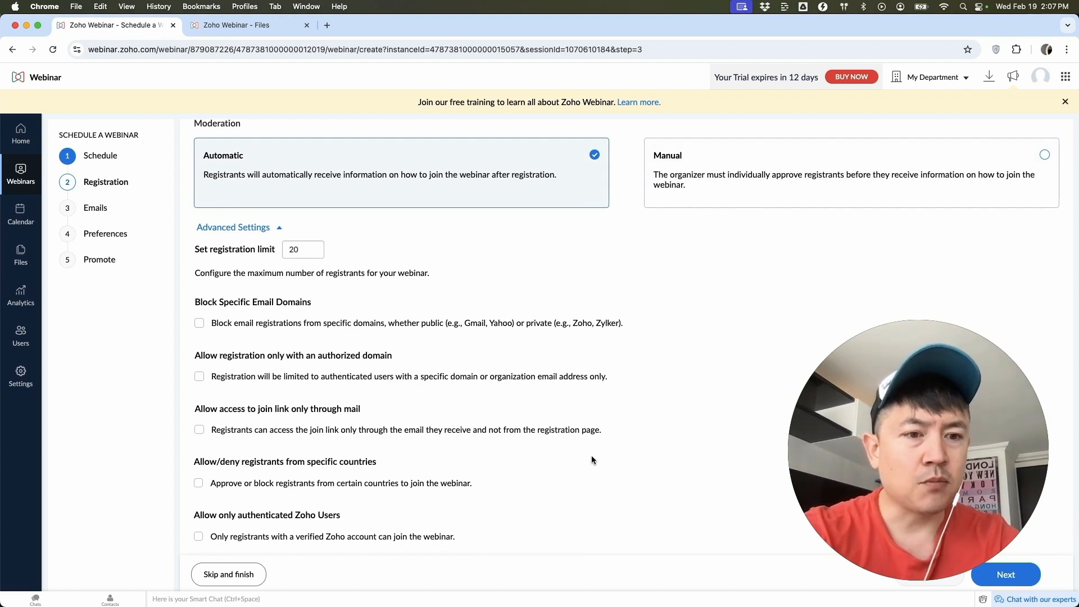
- Continue to the webinar preferences and disable attendees' Q&A questions
left_click(997, 579)
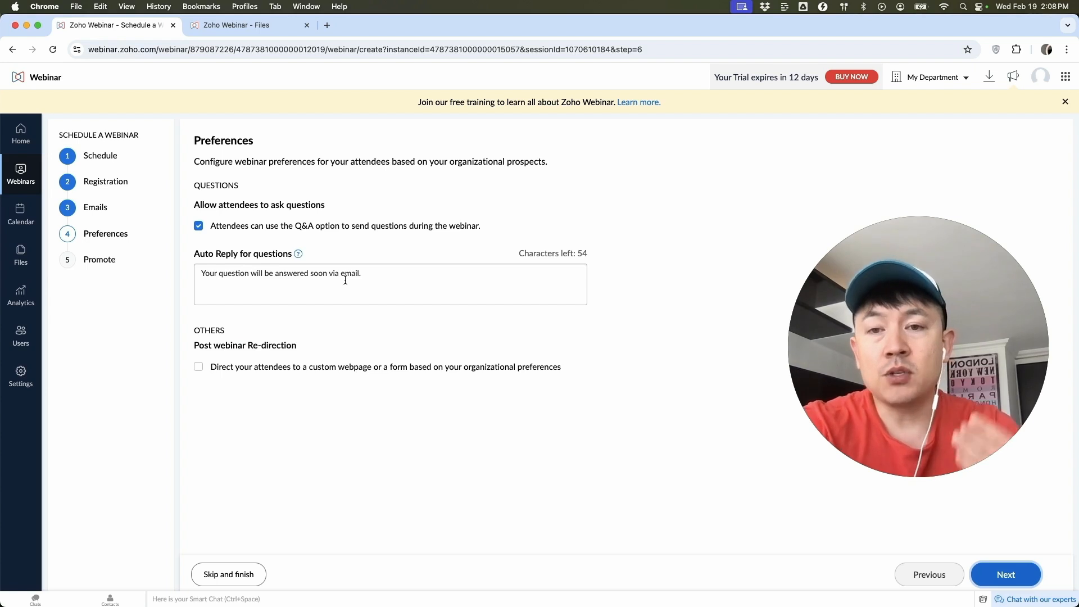
left_click(199, 226)
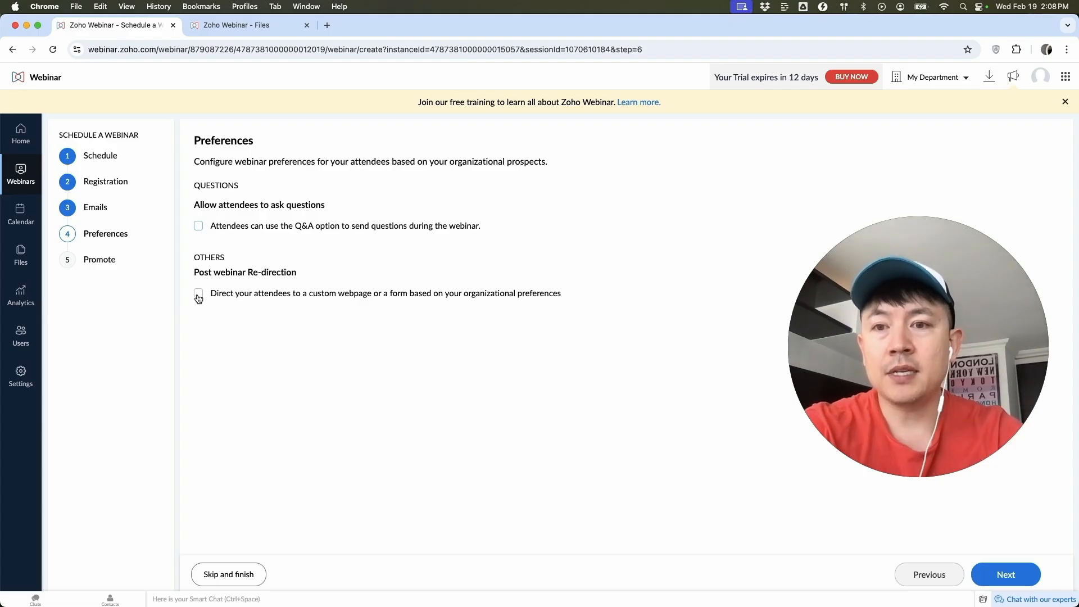
left_click(198, 292)
left_click(438, 112)
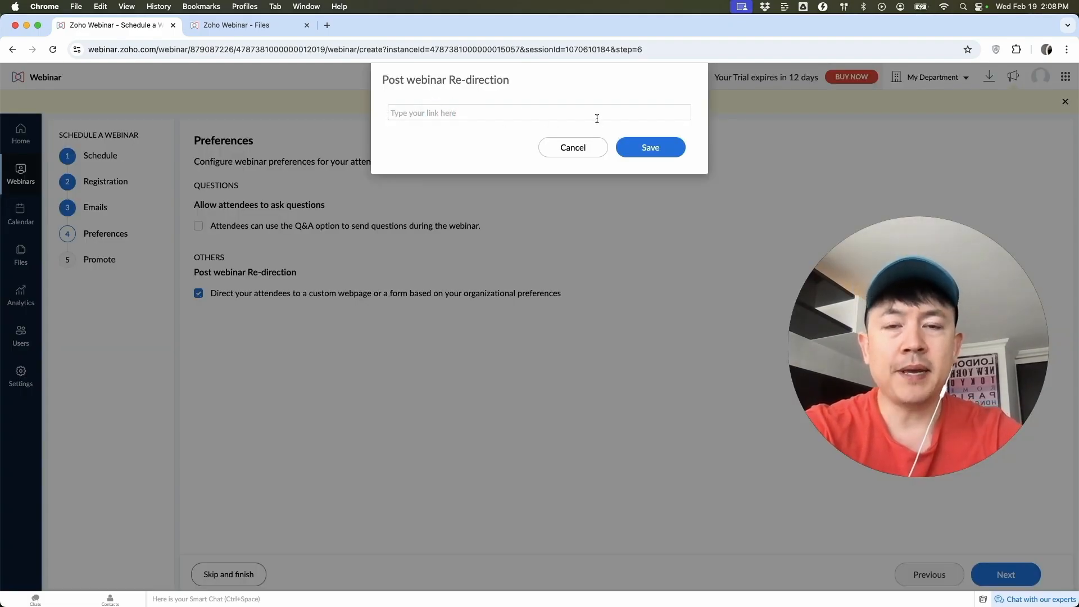
left_click(580, 147)
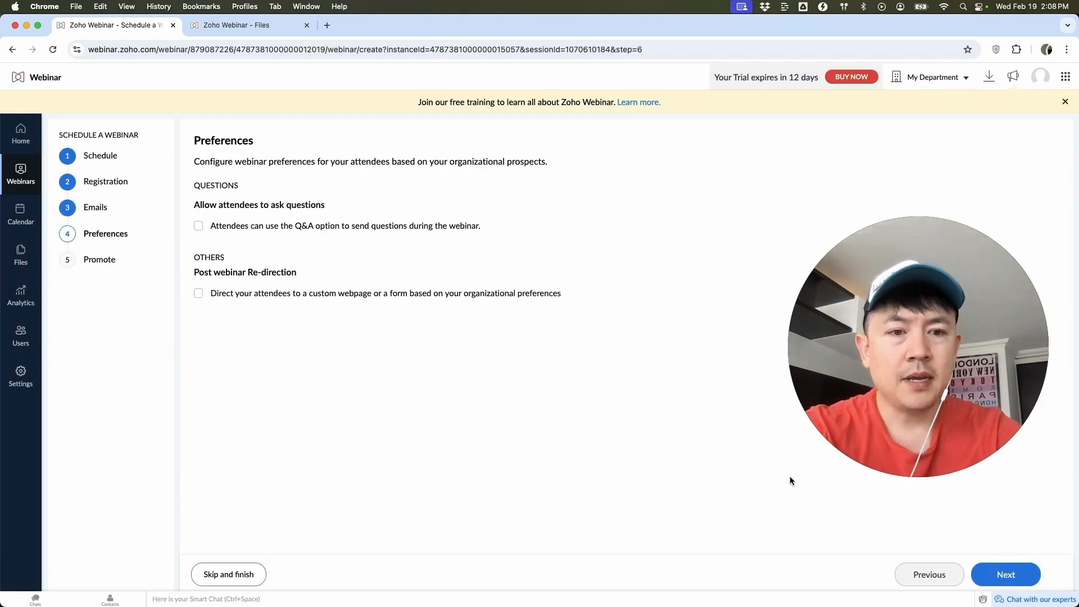
- Continue to the promotion stage, copy the webinar invite link and open it in a new browser tab
left_click(1016, 578)
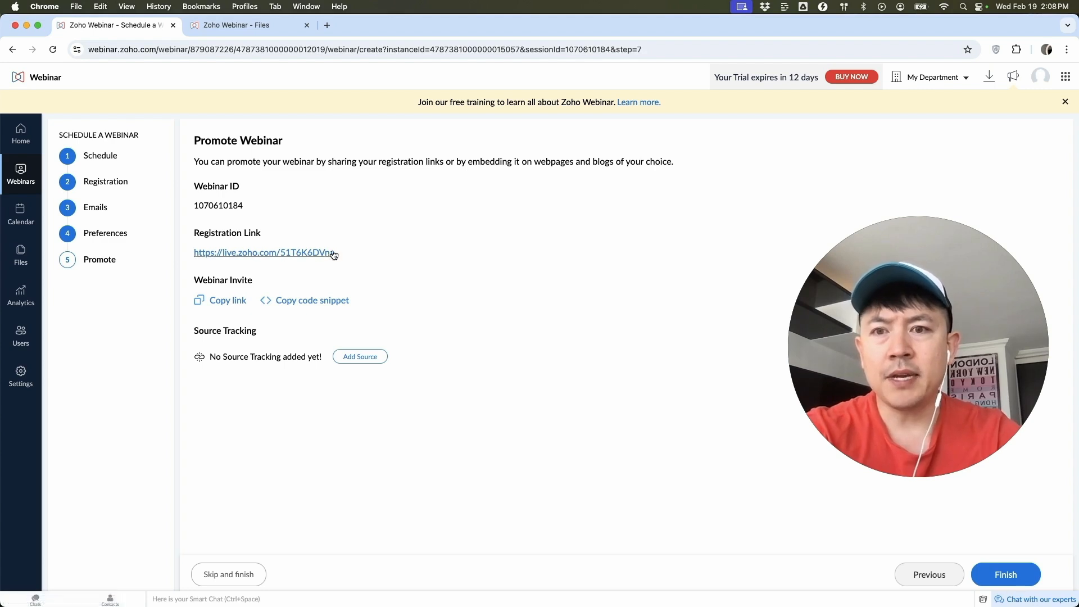
left_click(215, 301)
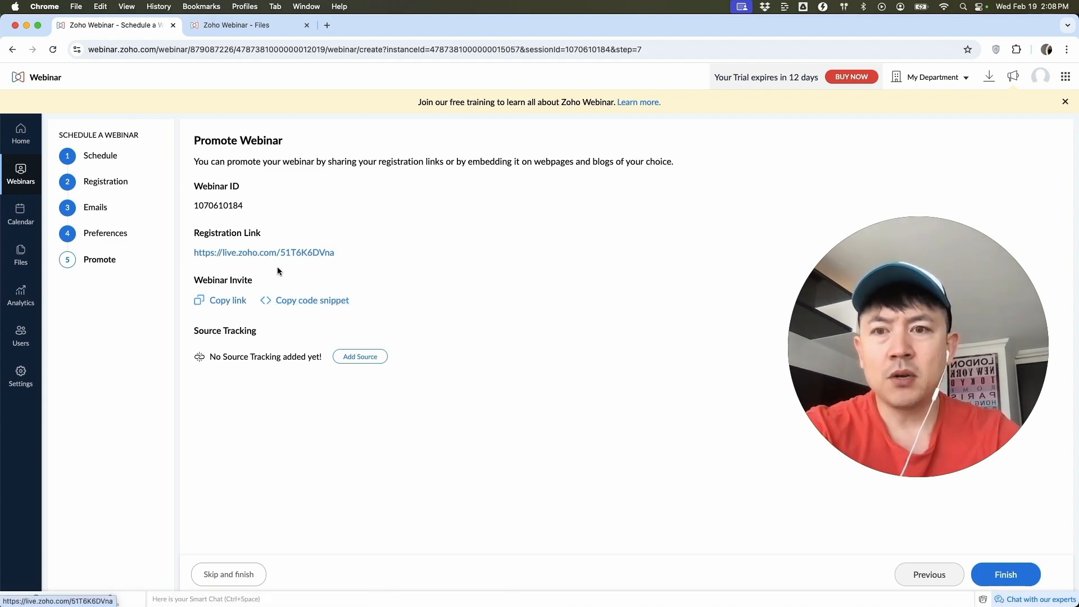
left_click(222, 301)
left_click(327, 25)
key("super+v")
key("Return")
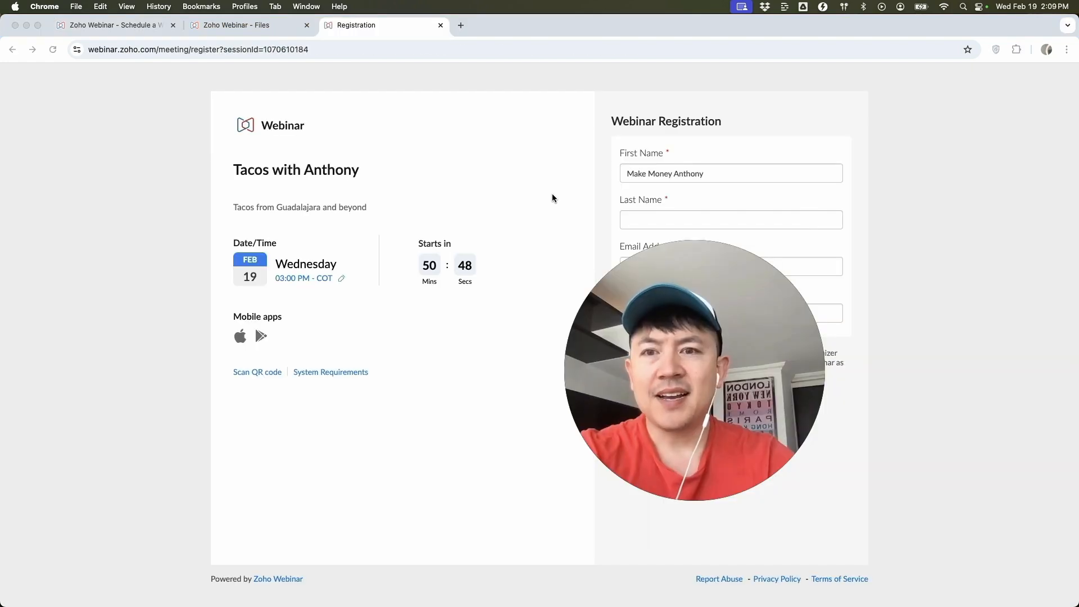